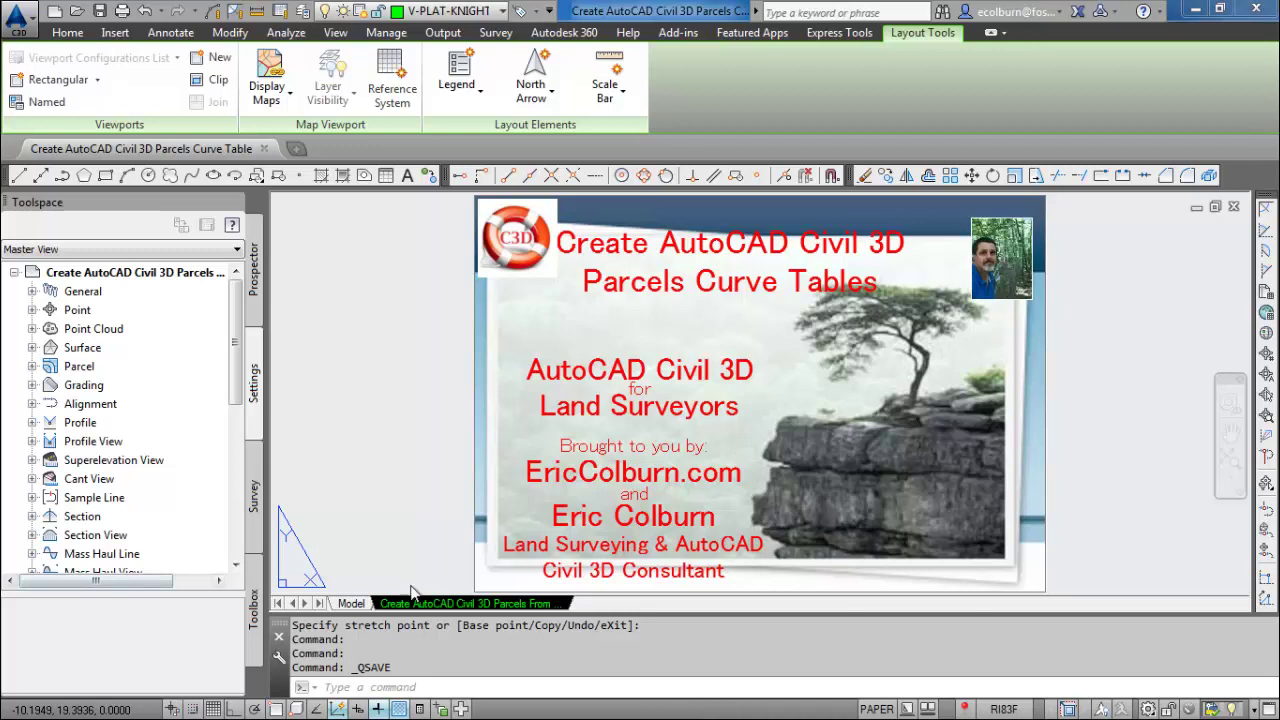
# - Switch to the Model tab to show the nine-parcel subdivision
pyautogui.click(352, 604)
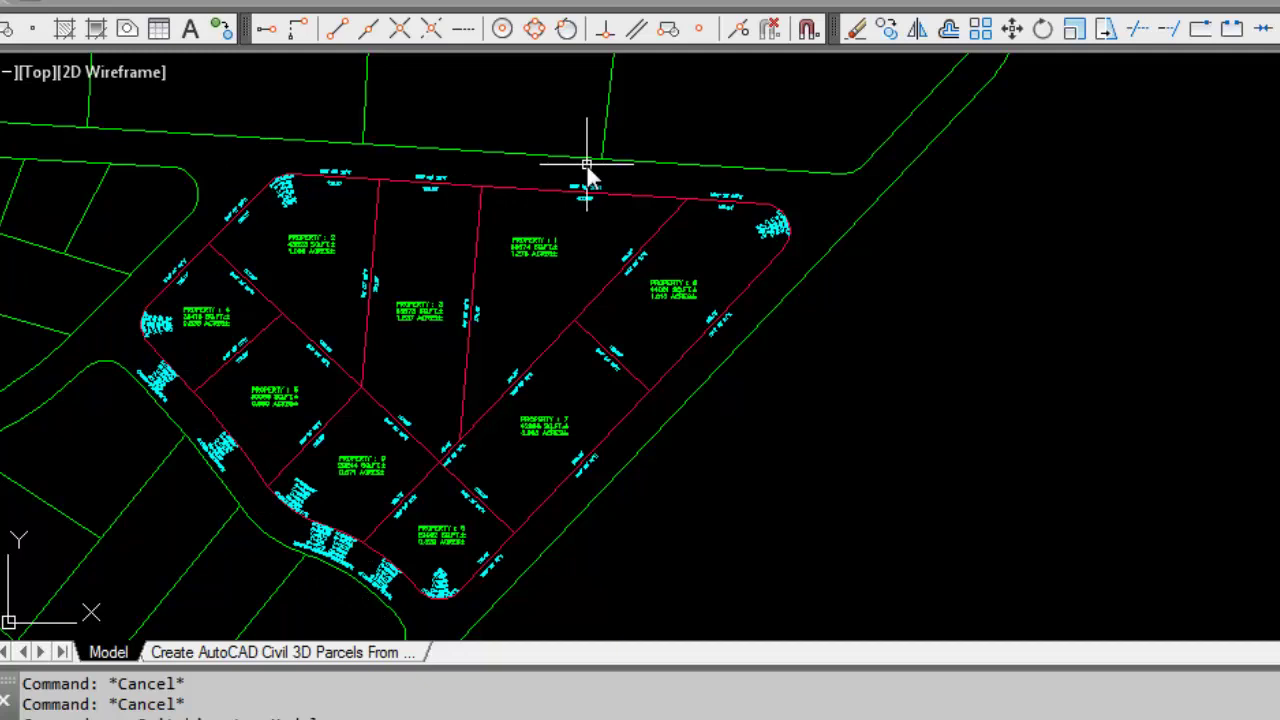
pyautogui.scroll(10, 800, 245)
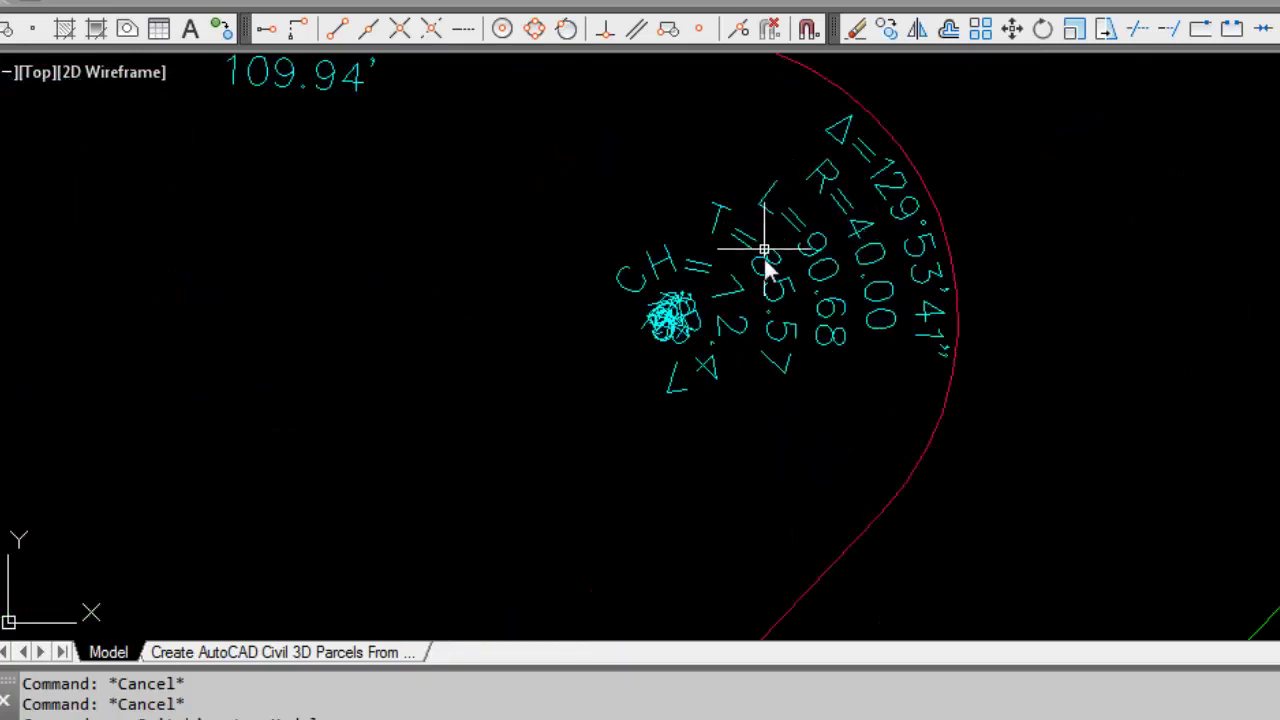
pyautogui.scroll(-8, 770, 250)
# - Drag the top-right corner's curve label out beside the corner on a leader
pyautogui.click(784, 252)
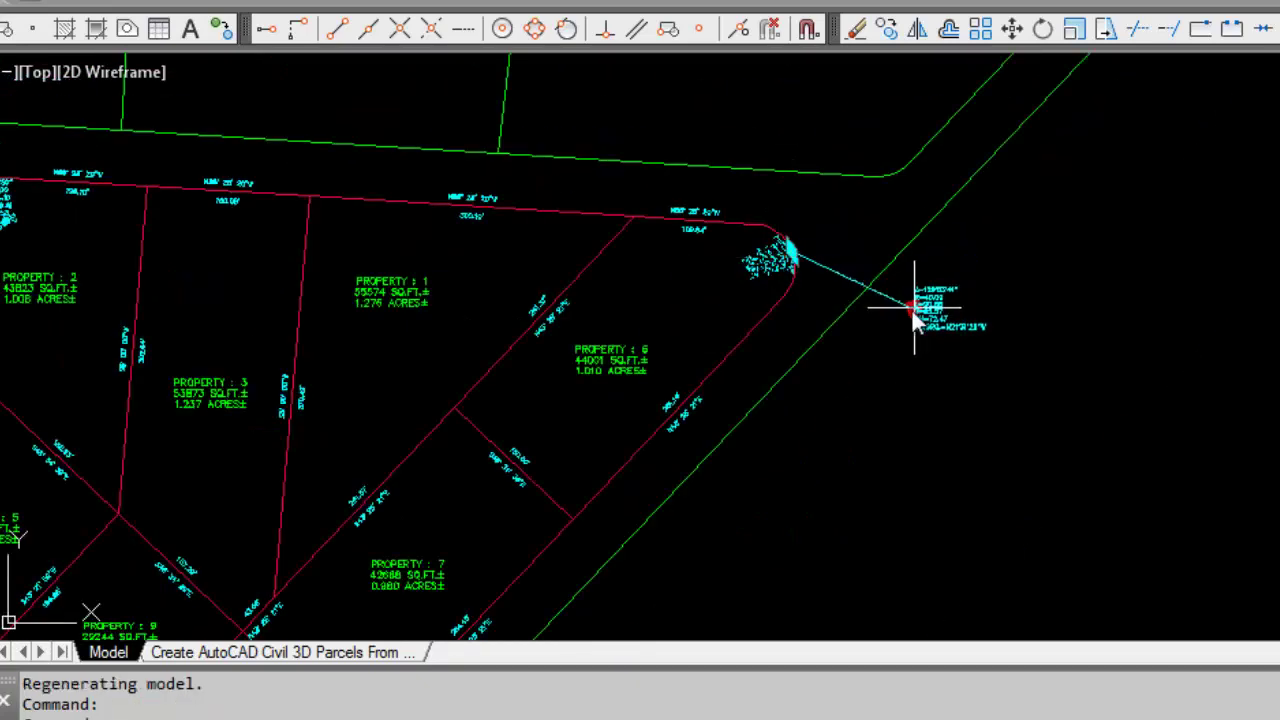
pyautogui.click(813, 246)
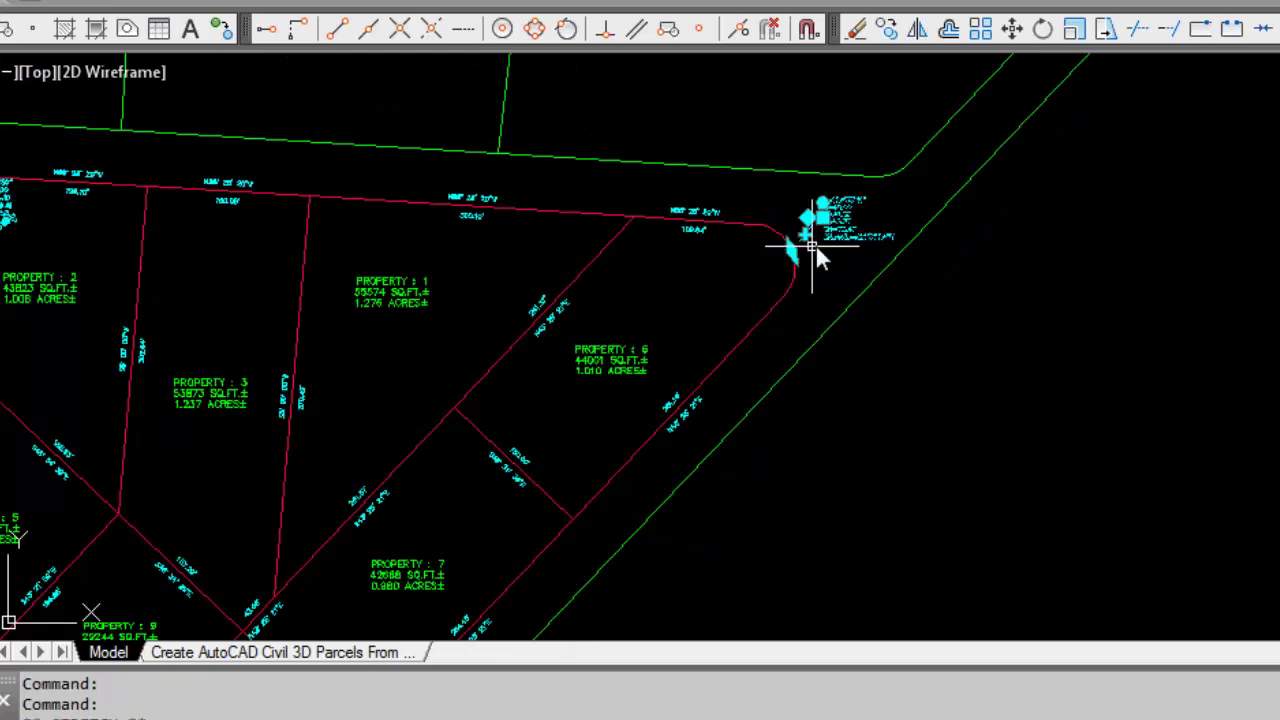
pyautogui.scroll(5, 815, 250)
pyautogui.scroll(2, 791, 212)
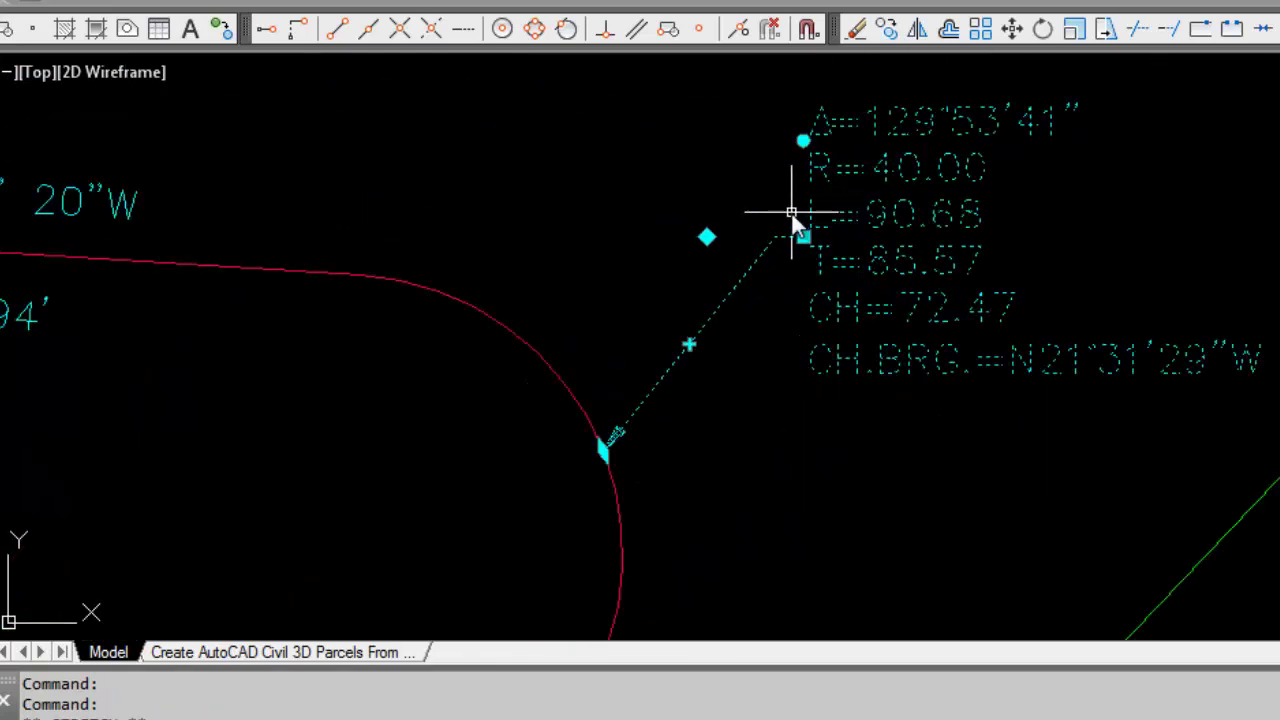
pyautogui.press('Escape')
pyautogui.press('Escape')
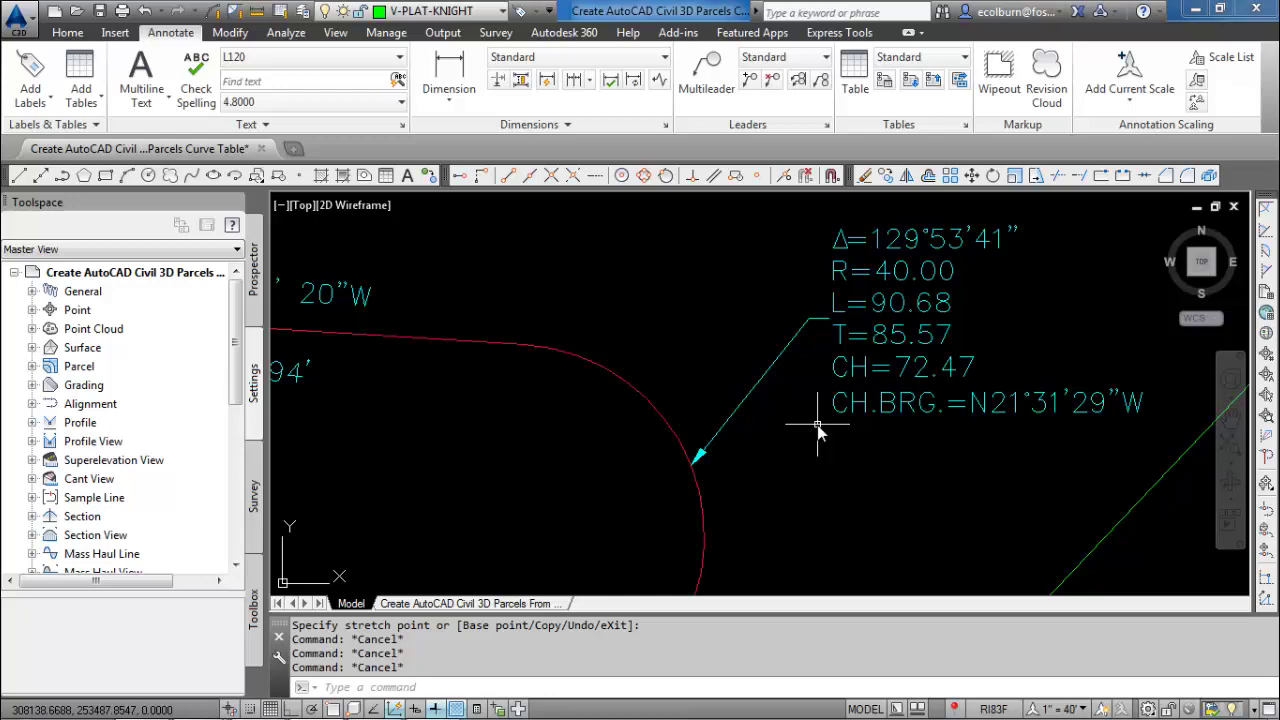
pyautogui.scroll(-5, 935, 335)
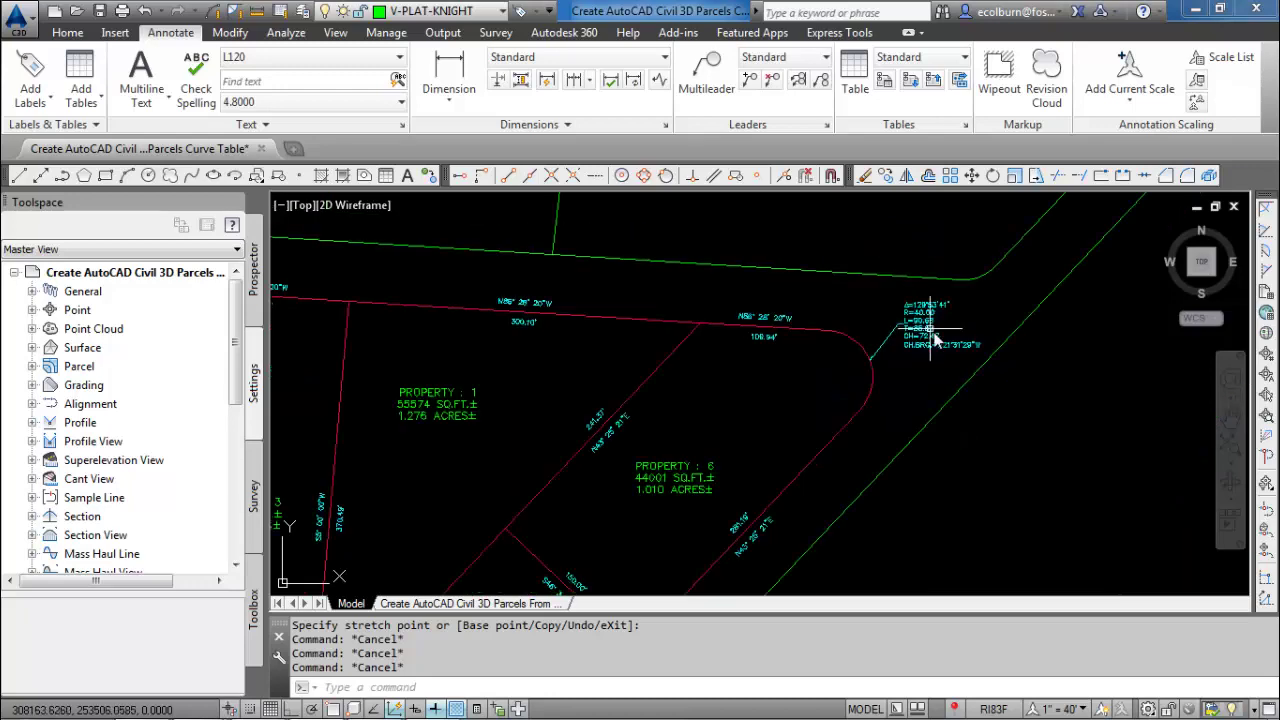
pyautogui.scroll(-1, 914, 322)
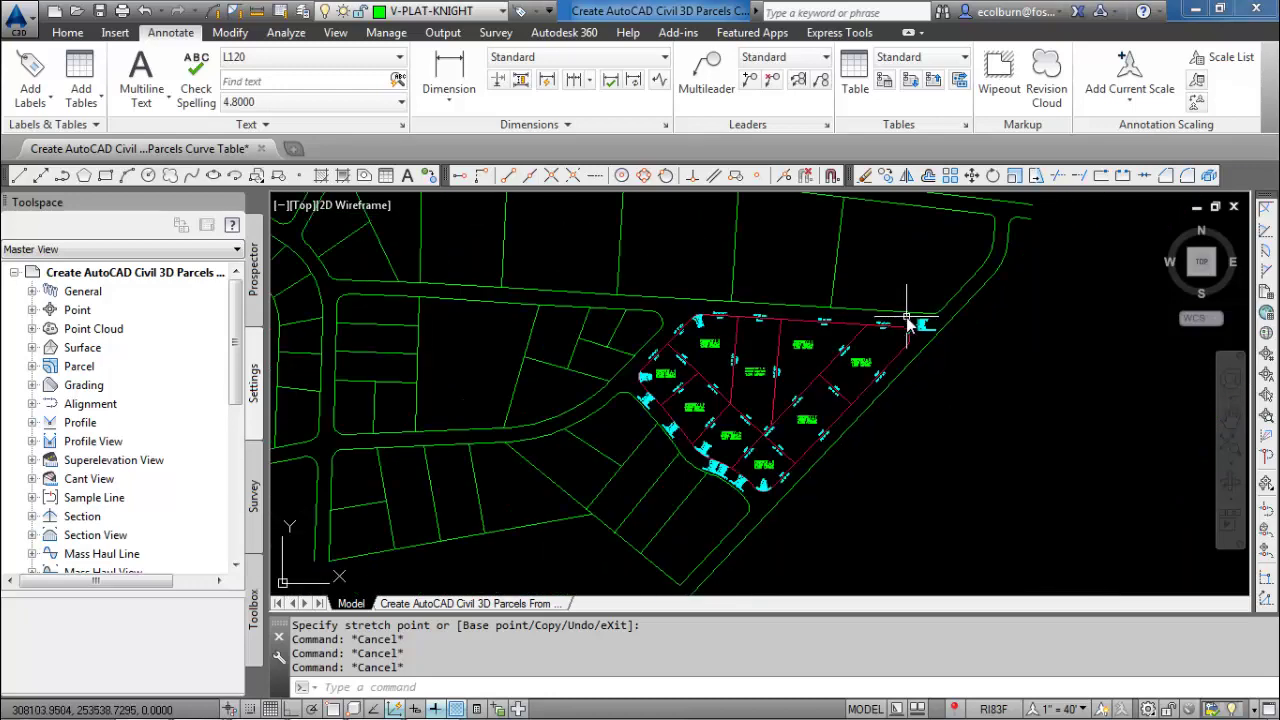
pyautogui.scroll(1, 803, 463)
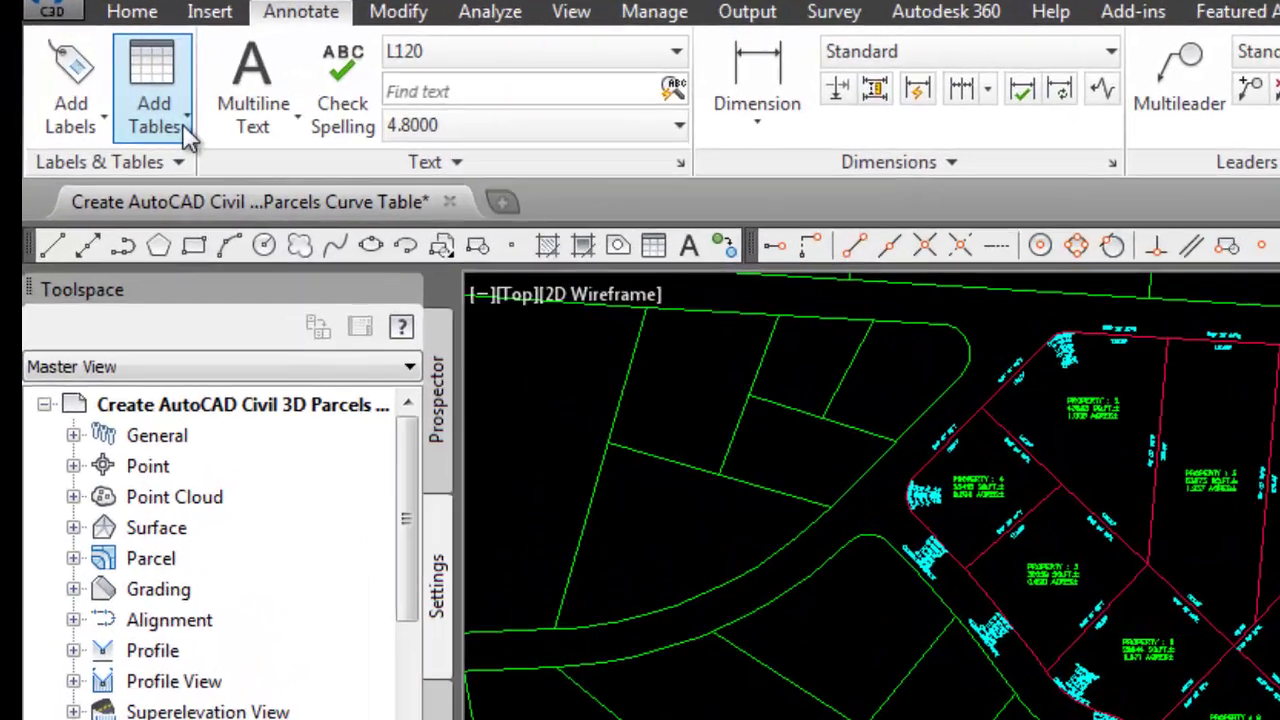
# - Start a parcel curve table from Annotate > Add Tables > Parcel > Add Curve
pyautogui.click(185, 134)
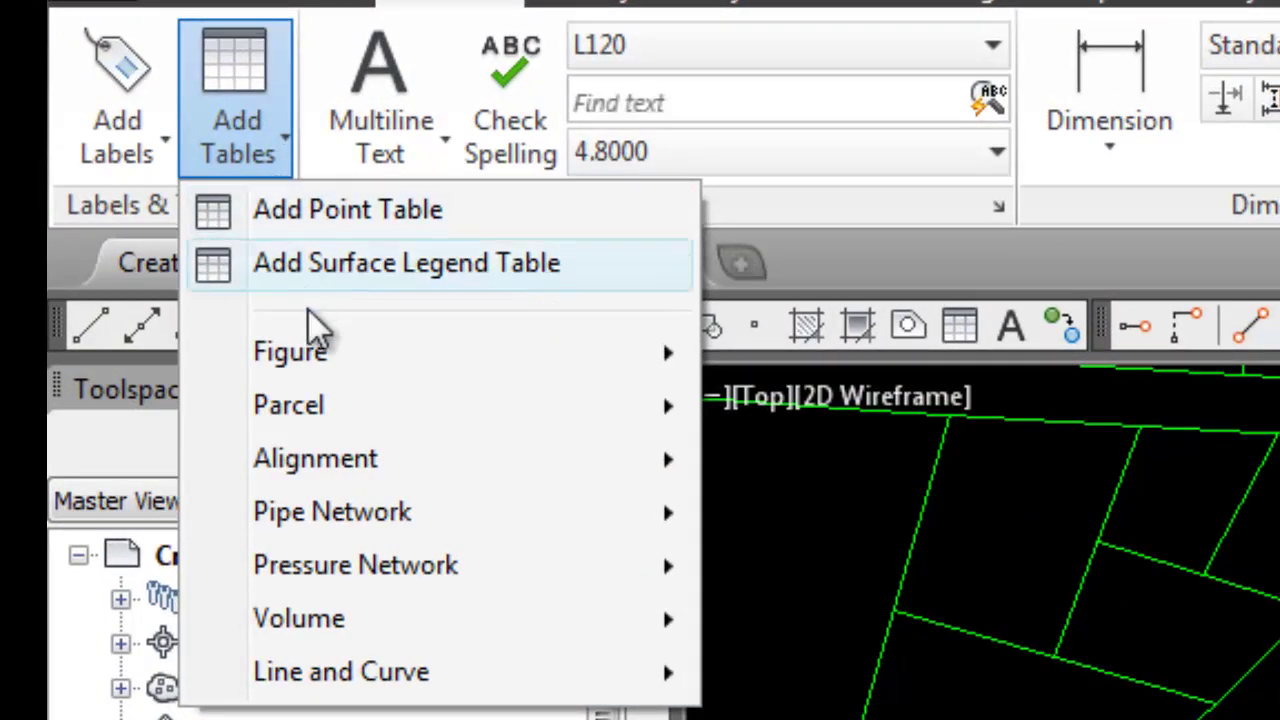
pyautogui.moveTo(334, 404)
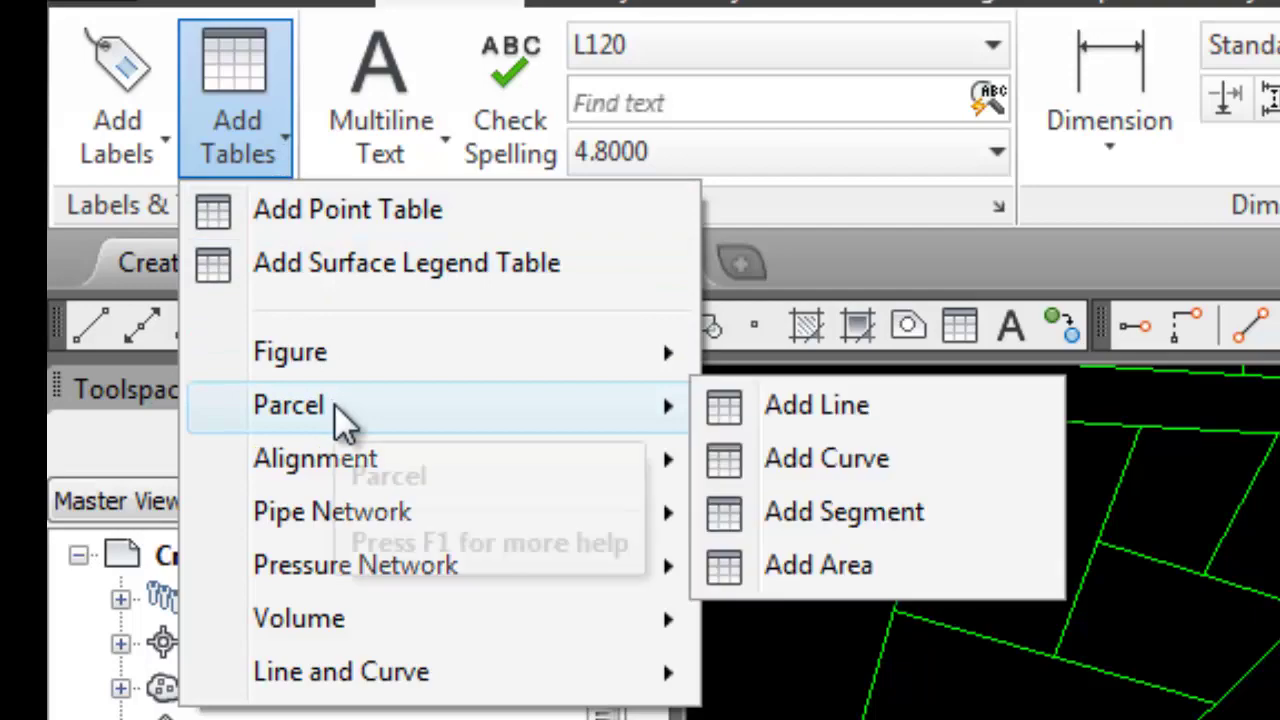
pyautogui.click(866, 470)
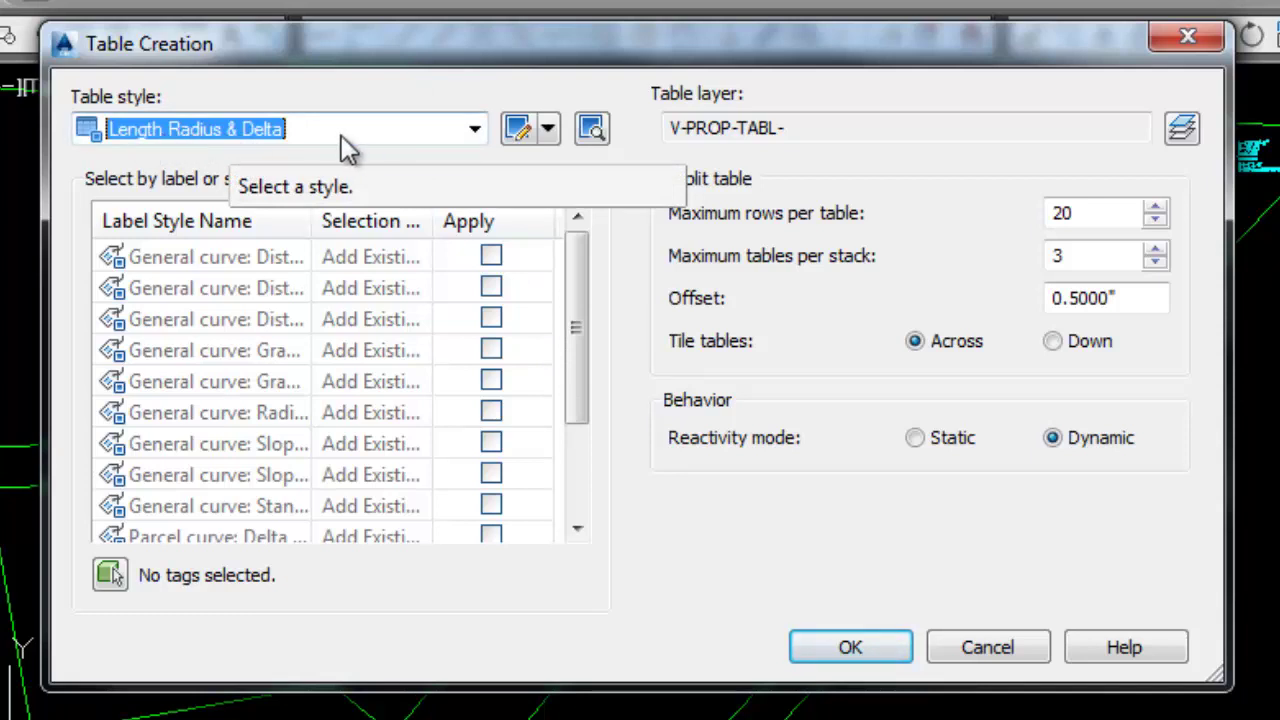
pyautogui.click(474, 130)
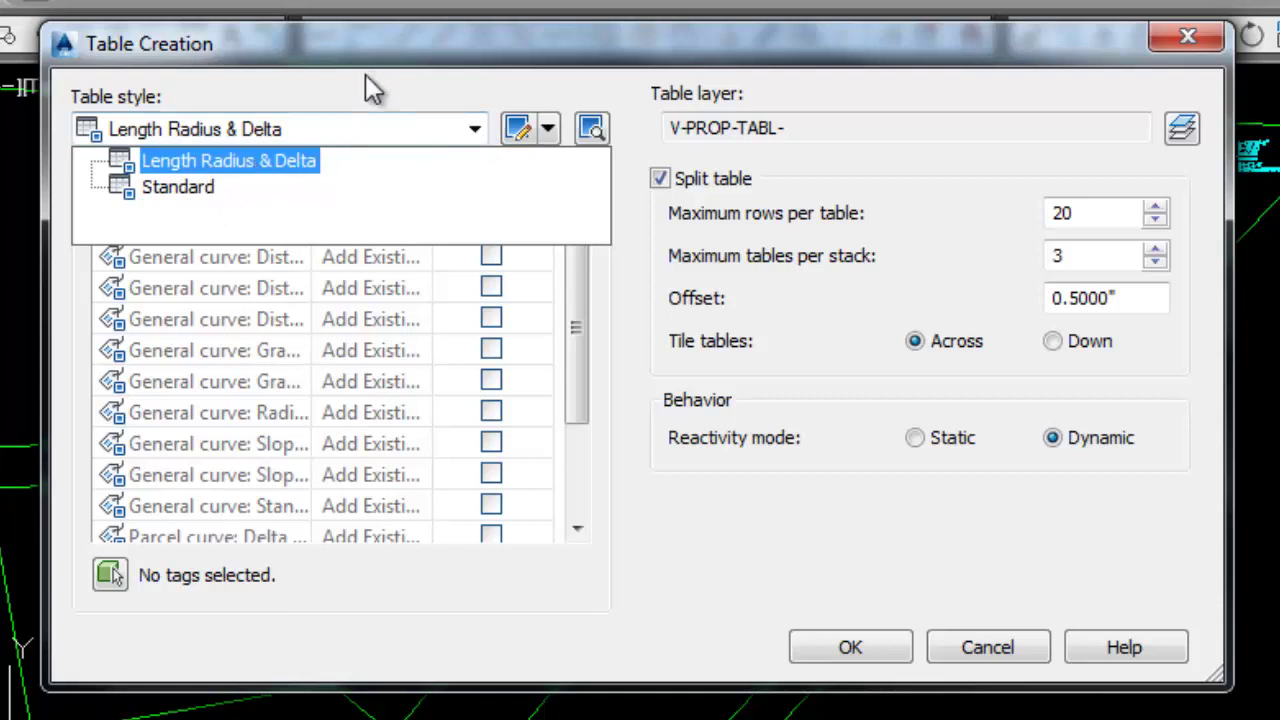
pyautogui.click(377, 97)
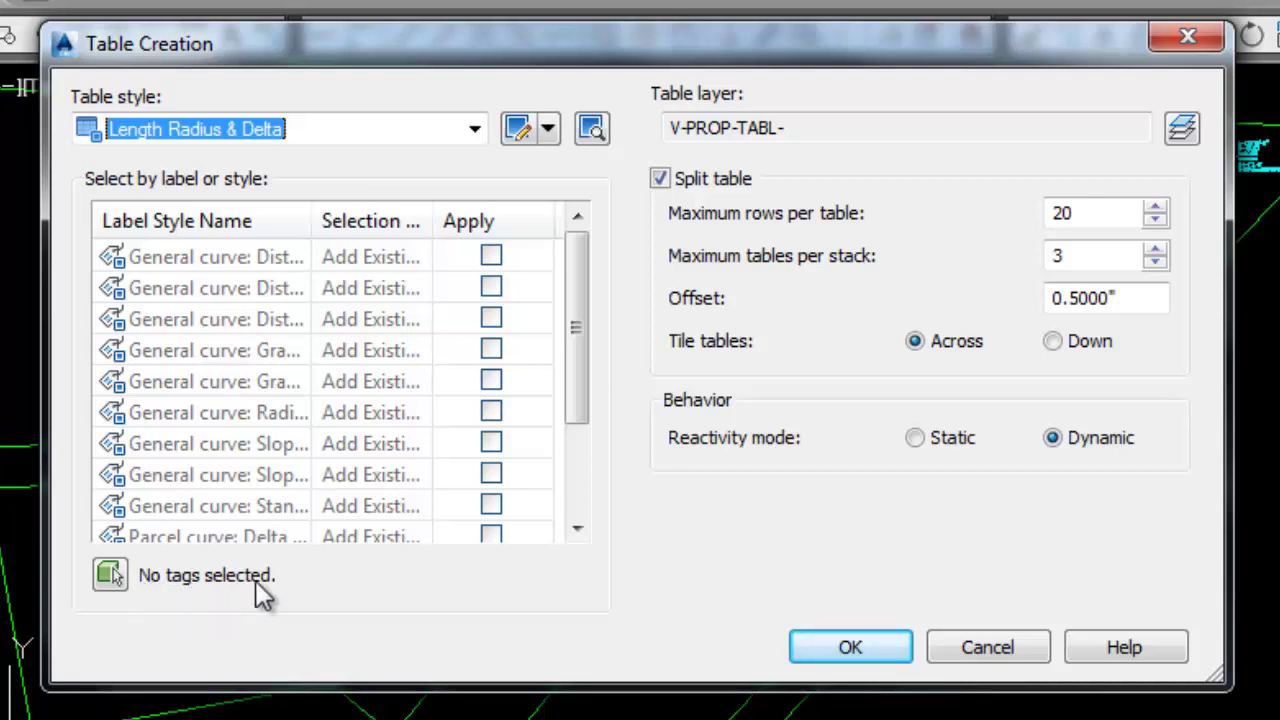
# - Pick the curve labels one by one around the corners and curved edges
pyautogui.click(110, 575)
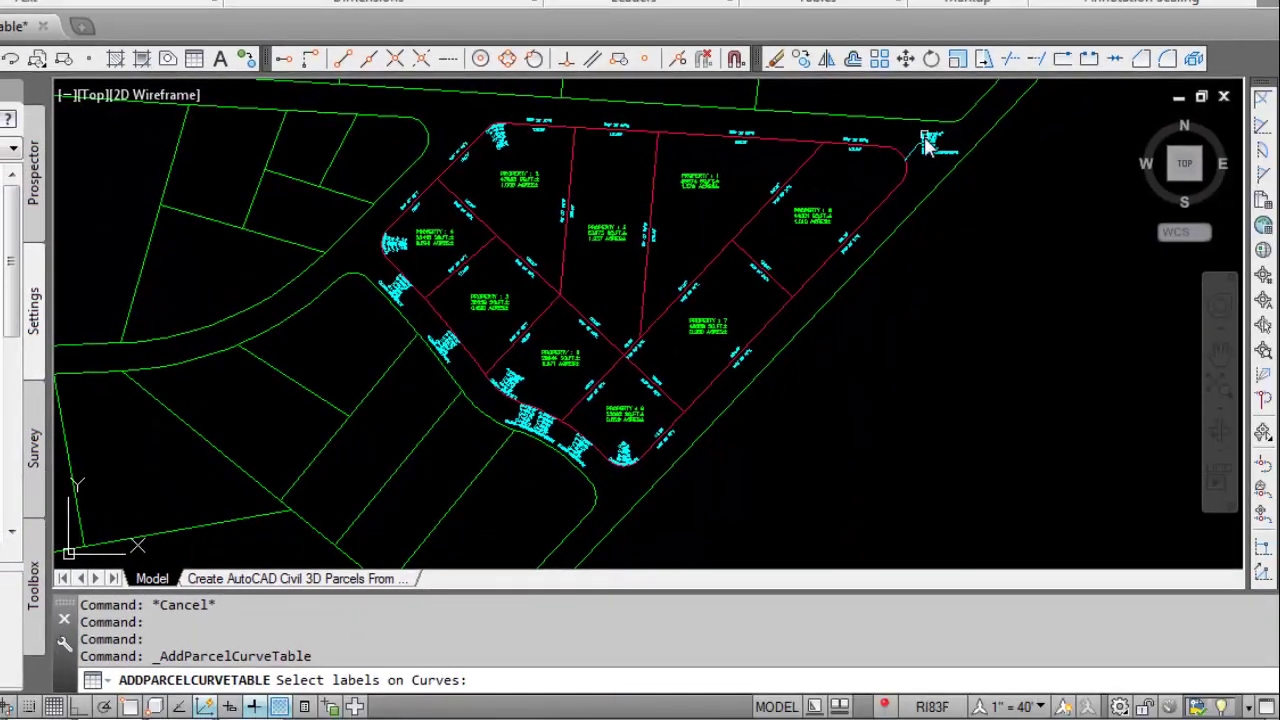
pyautogui.click(930, 145)
pyautogui.click(504, 140)
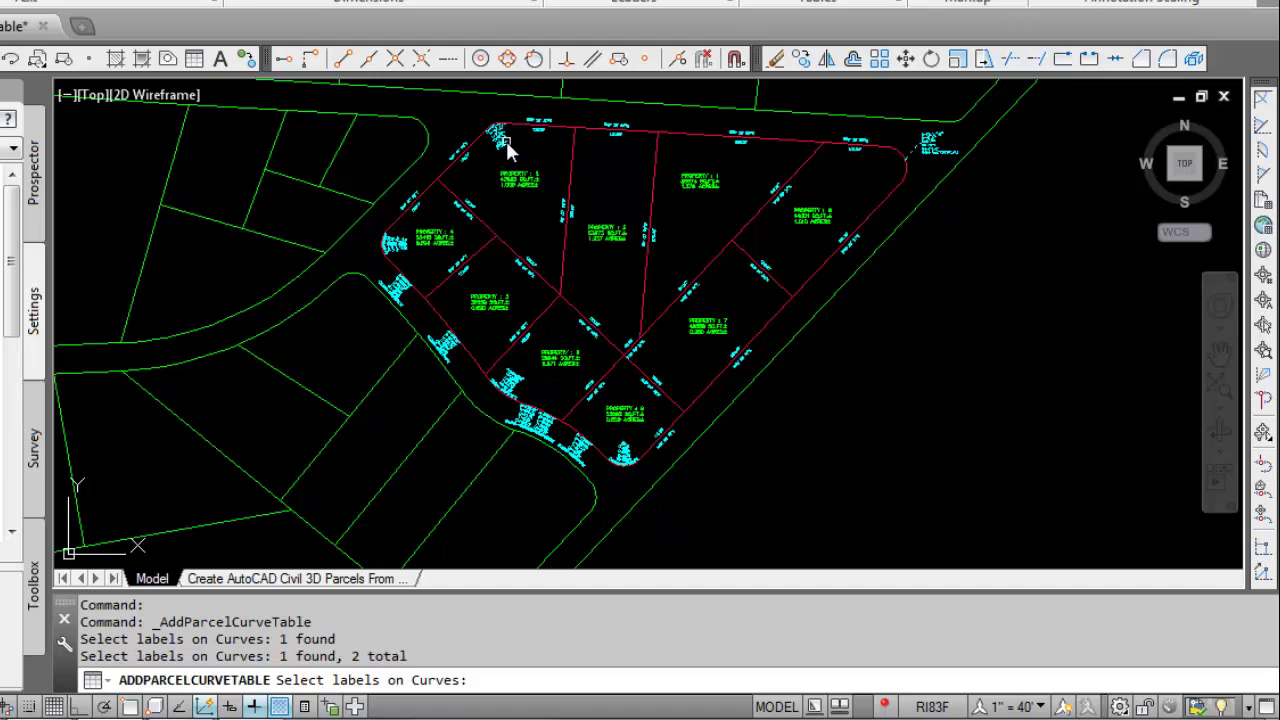
pyautogui.click(397, 240)
pyautogui.click(400, 290)
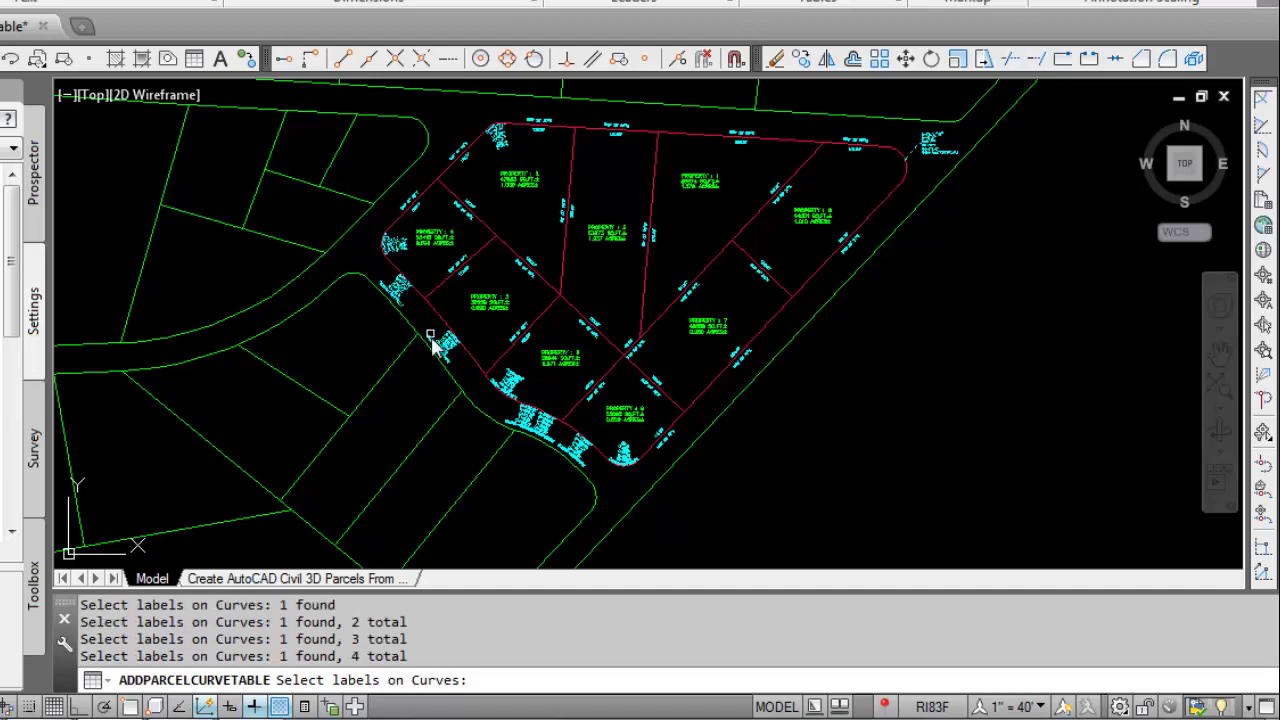
pyautogui.click(447, 345)
pyautogui.click(510, 385)
pyautogui.click(535, 420)
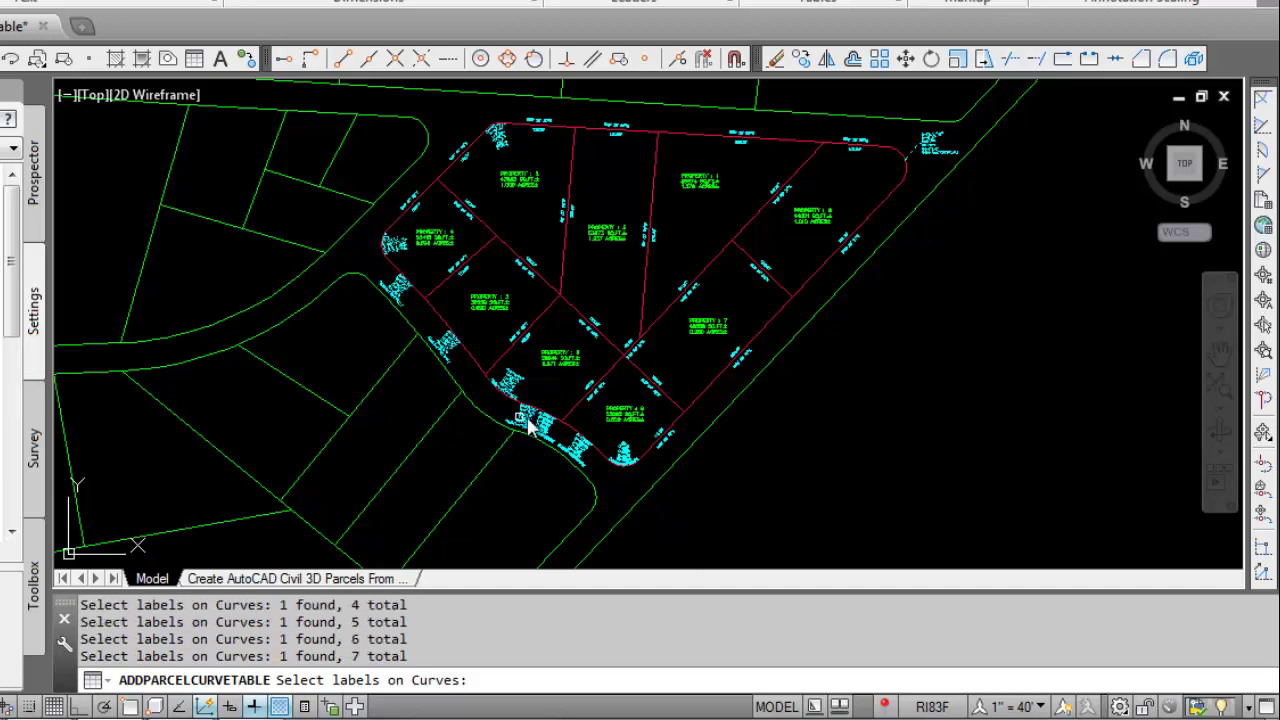
pyautogui.click(578, 447)
pyautogui.click(622, 455)
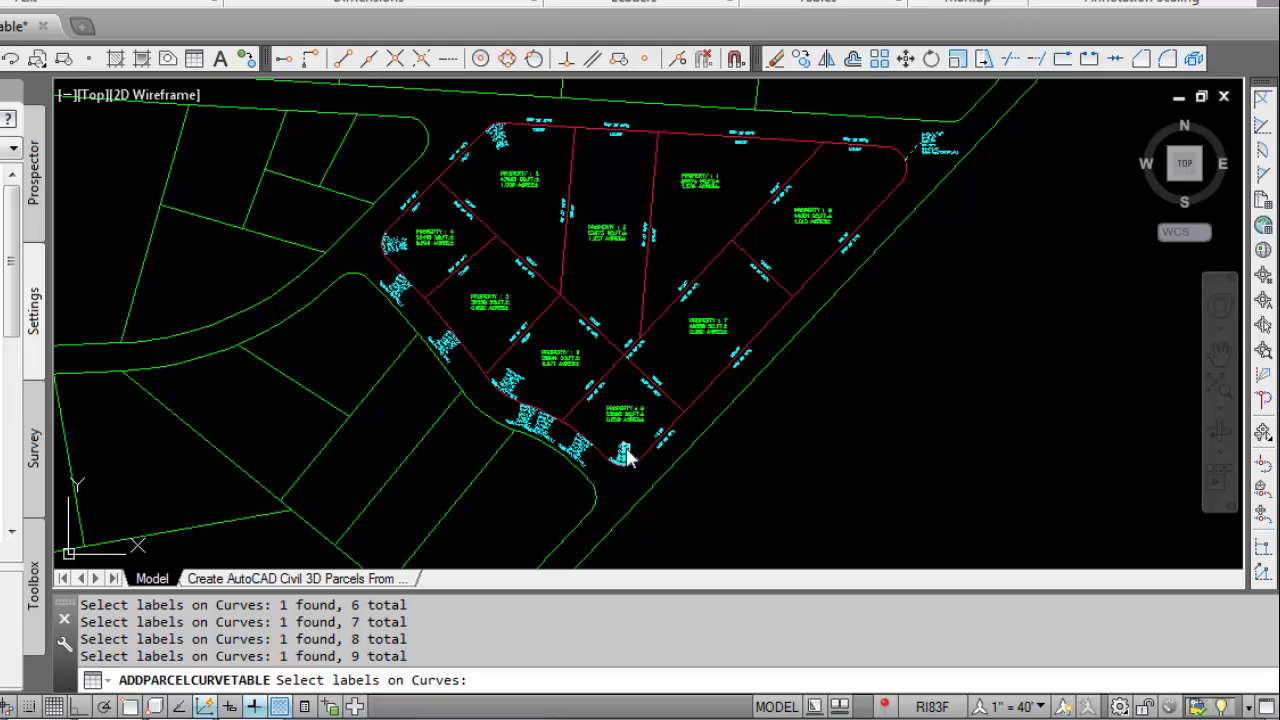
pyautogui.click(660, 438)
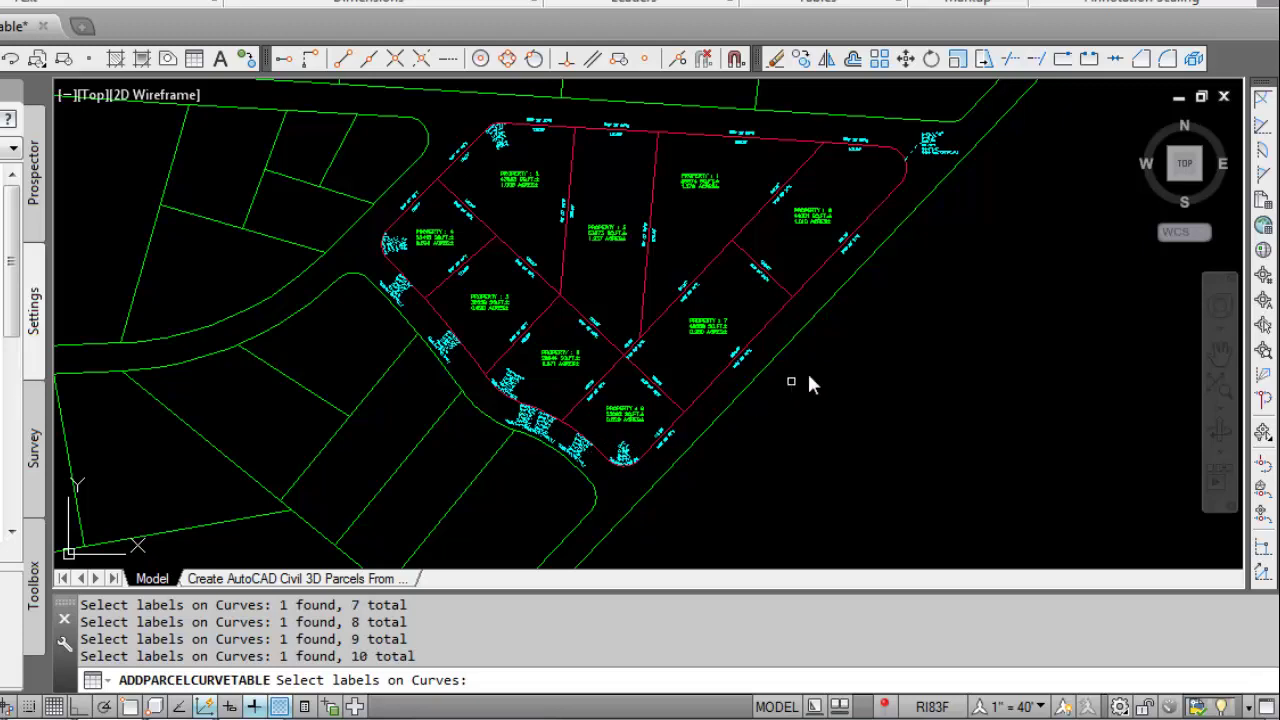
# - Window-select the remaining parcel curve labels and end the selection
pyautogui.click(1041, 128)
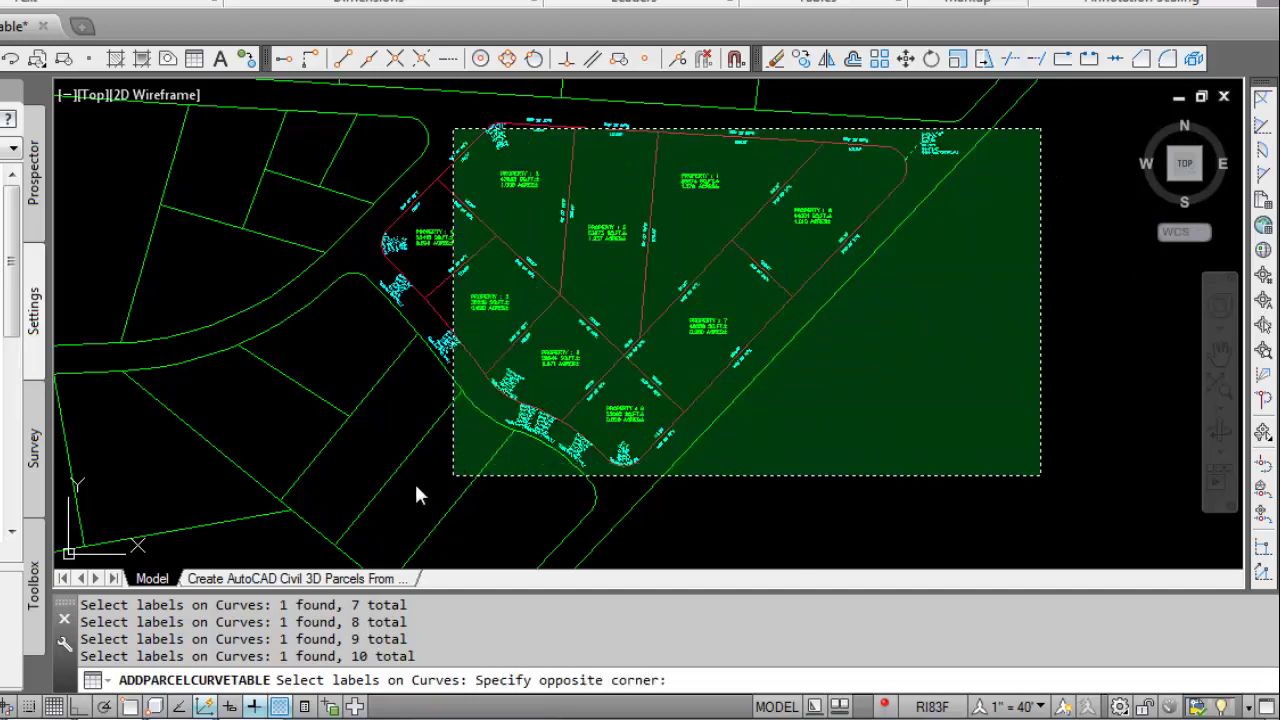
pyautogui.click(325, 496)
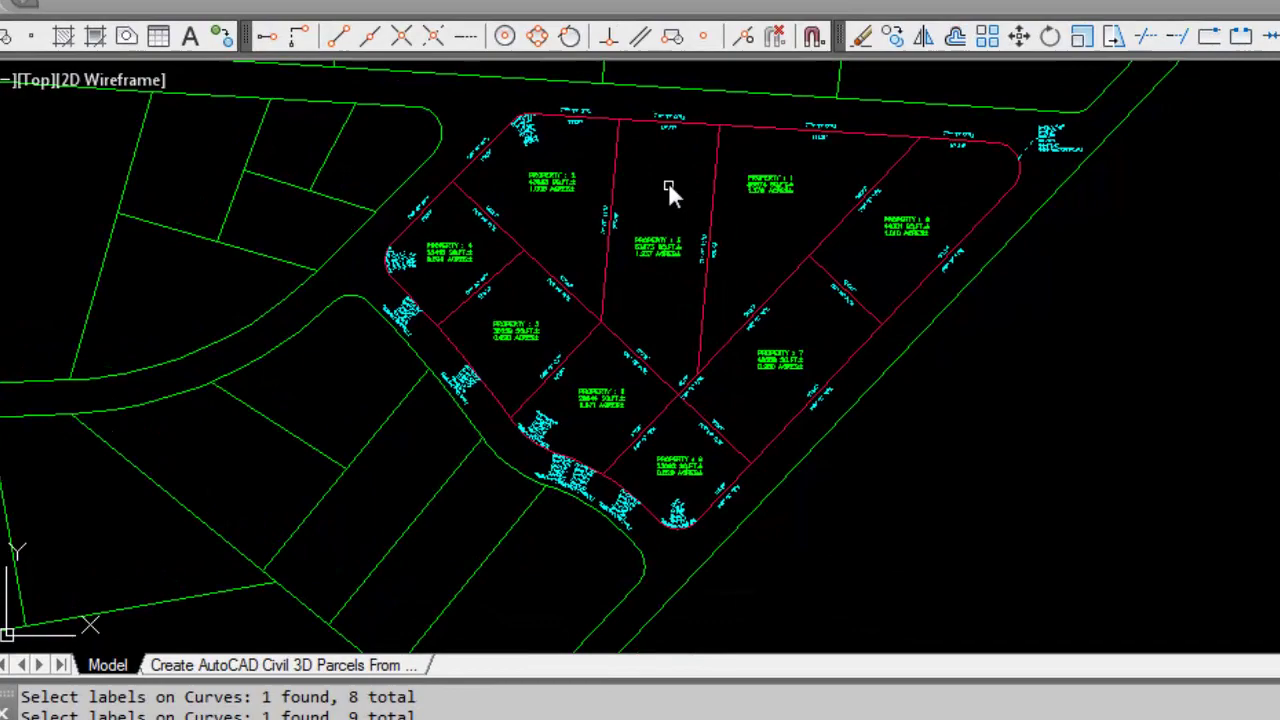
pyautogui.press('Return')
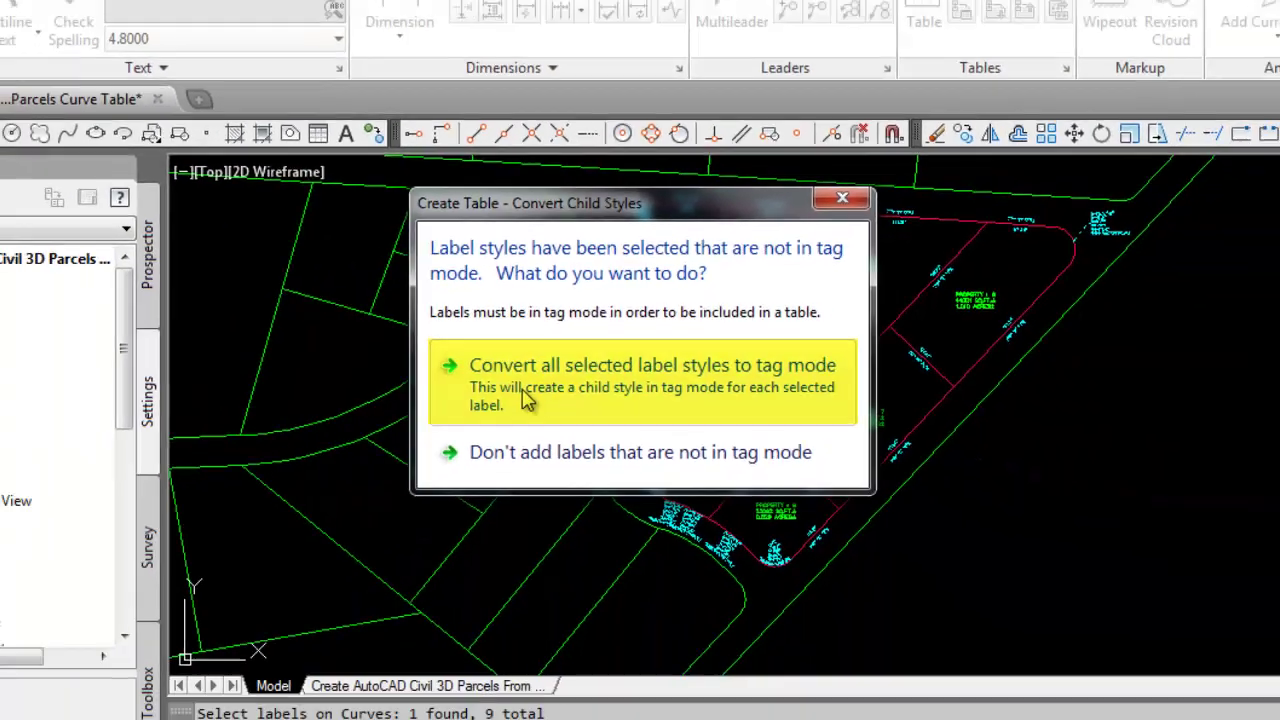
# - Convert all selected label styles to tag mode, giving 10 tags
pyautogui.click(420, 490)
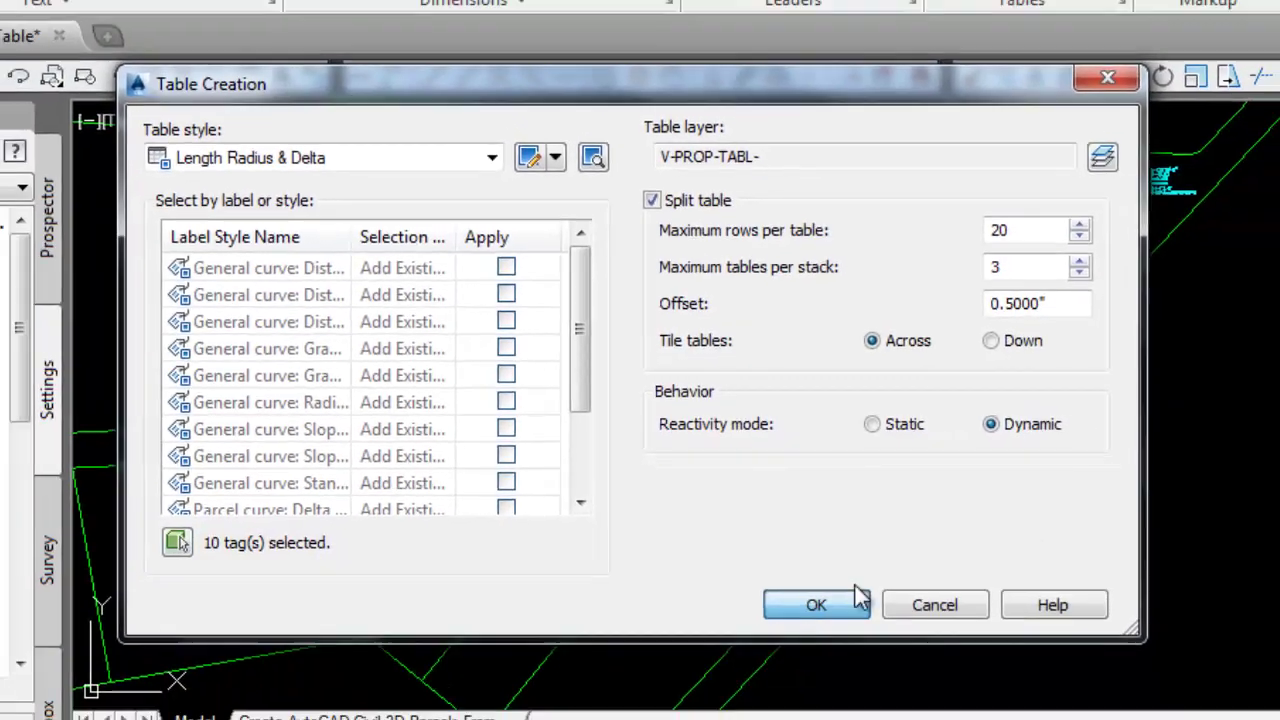
# - Accept the Length Radius & Delta table style in Table Creation
pyautogui.click(846, 653)
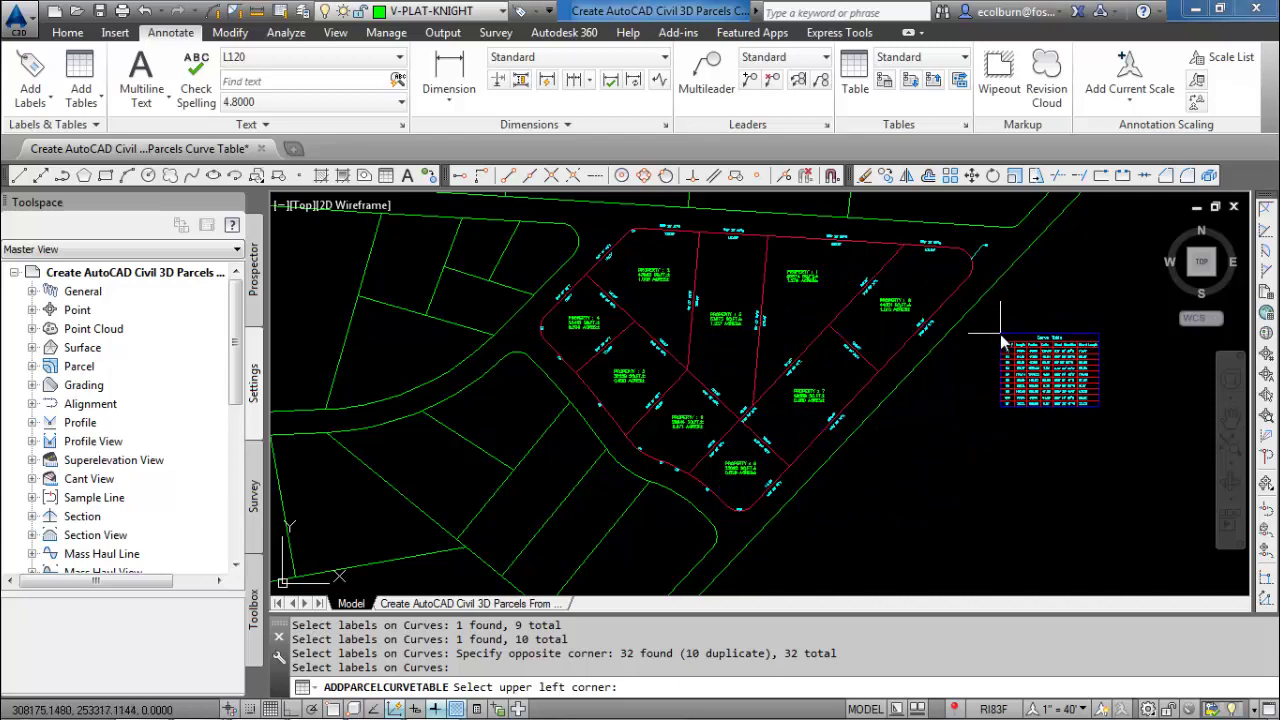
# - Place the Curve Table's upper-left corner to the right of the parcels
pyautogui.click(1001, 342)
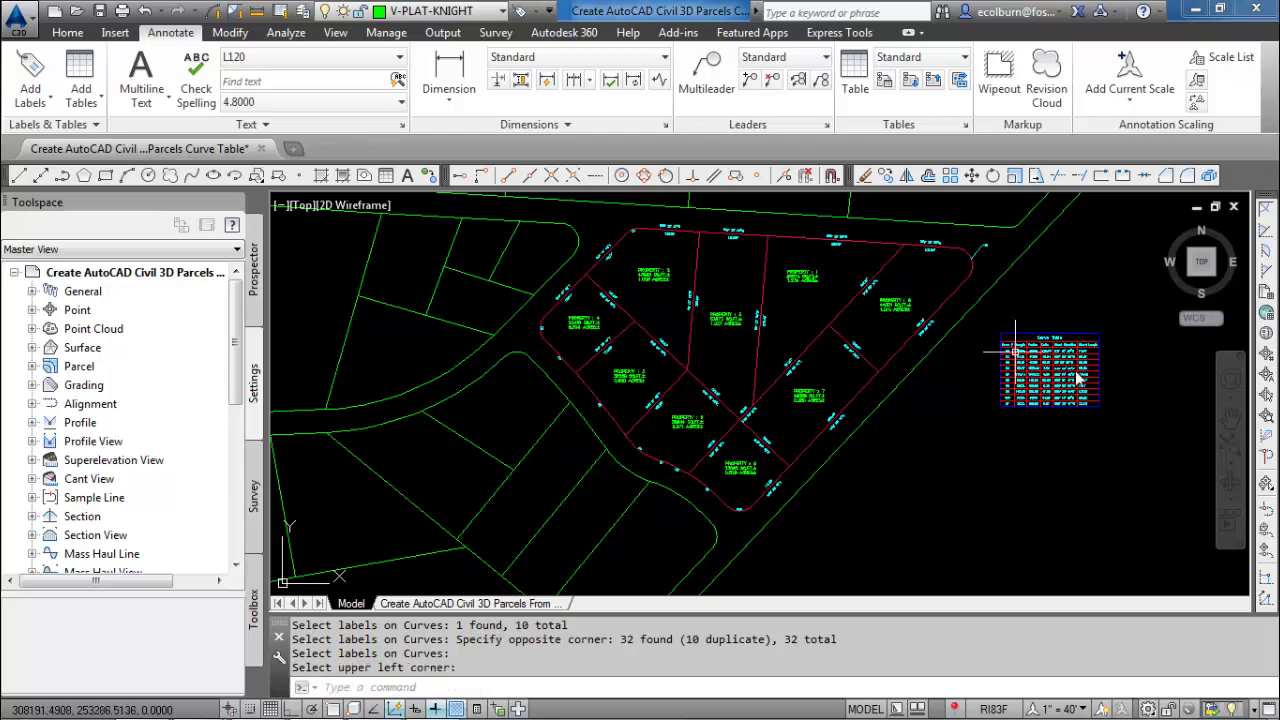
pyautogui.scroll(6, 1097, 347)
pyautogui.scroll(-3, 994, 257)
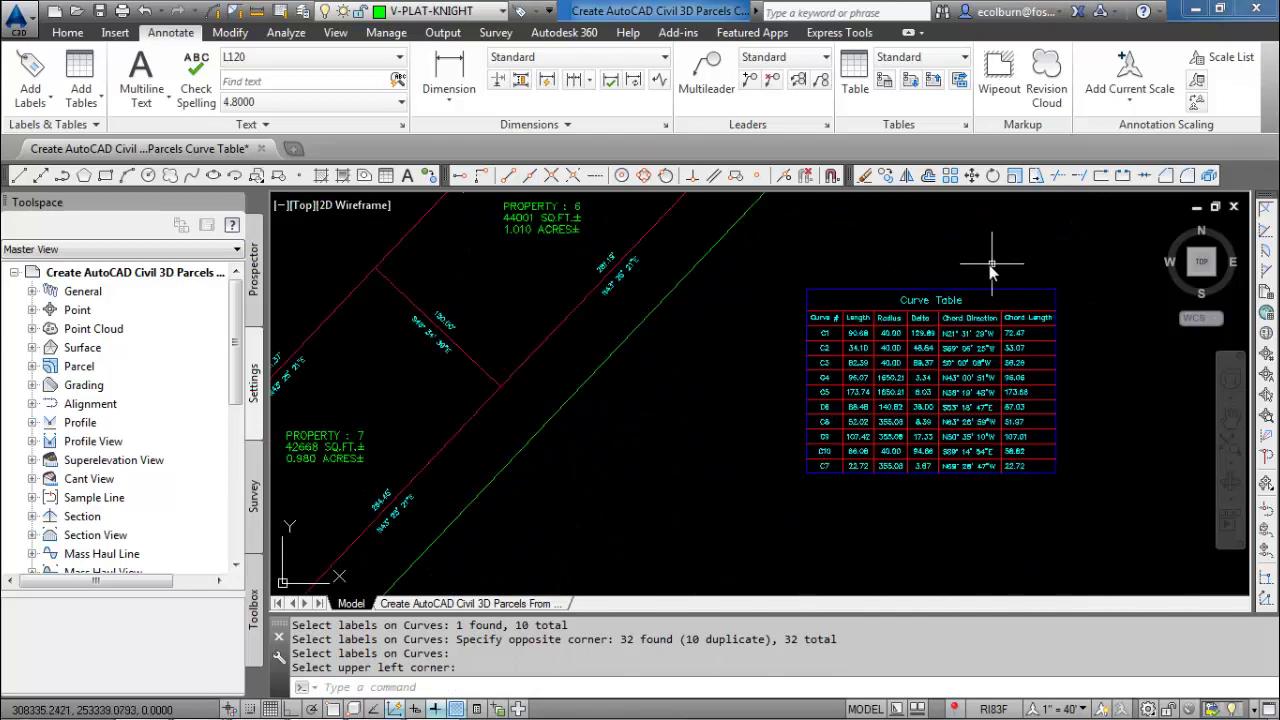
pyautogui.scroll(4, 966, 377)
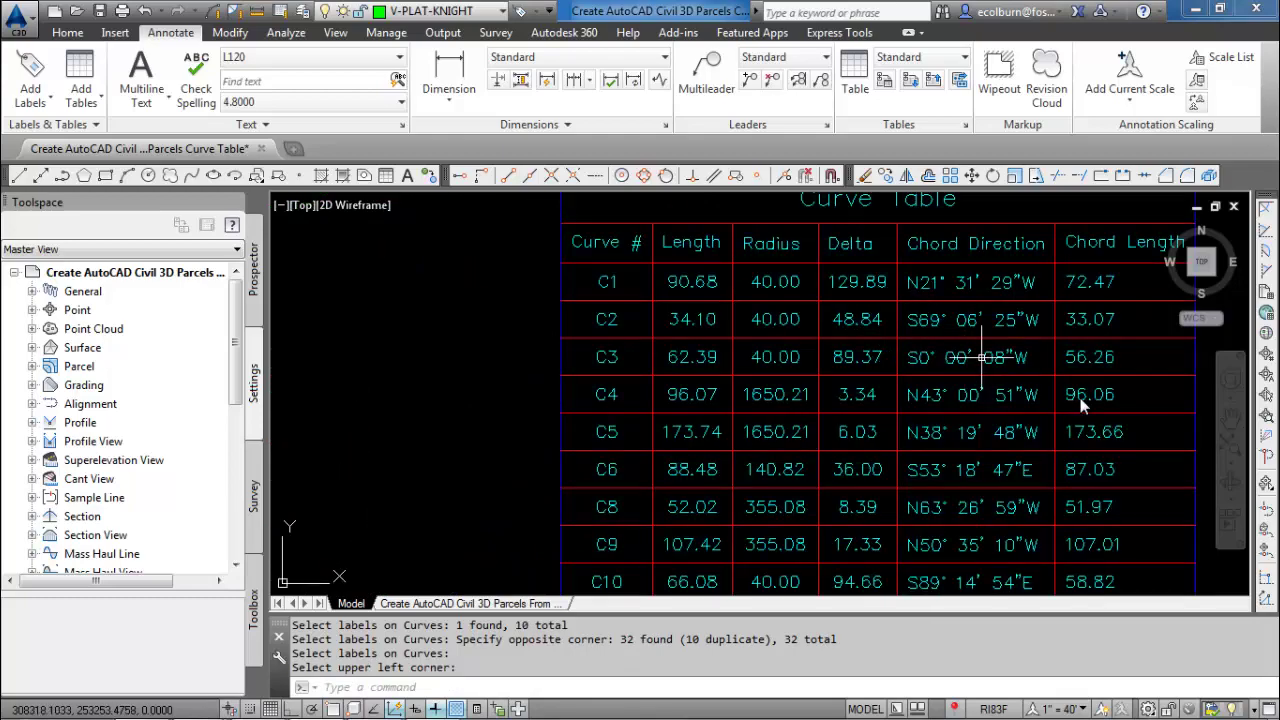
# - Pan and zoom to inspect the C1–C10 curve table rows
pyautogui.click(1230, 420)
pyautogui.moveTo(1020, 420); pyautogui.dragTo(893, 418)
pyautogui.scroll(-3, 893, 418)
pyautogui.scroll(3, 857, 343)
pyautogui.scroll(-3, 980, 362)
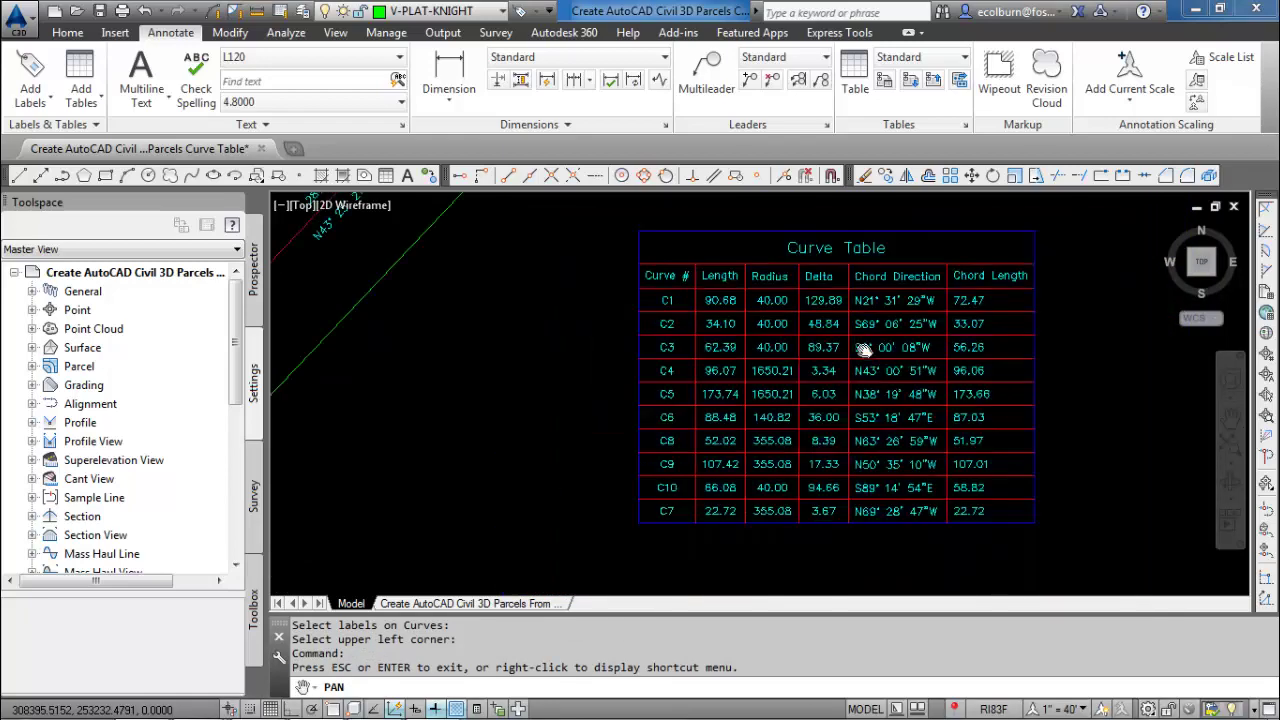
pyautogui.scroll(1, 980, 362)
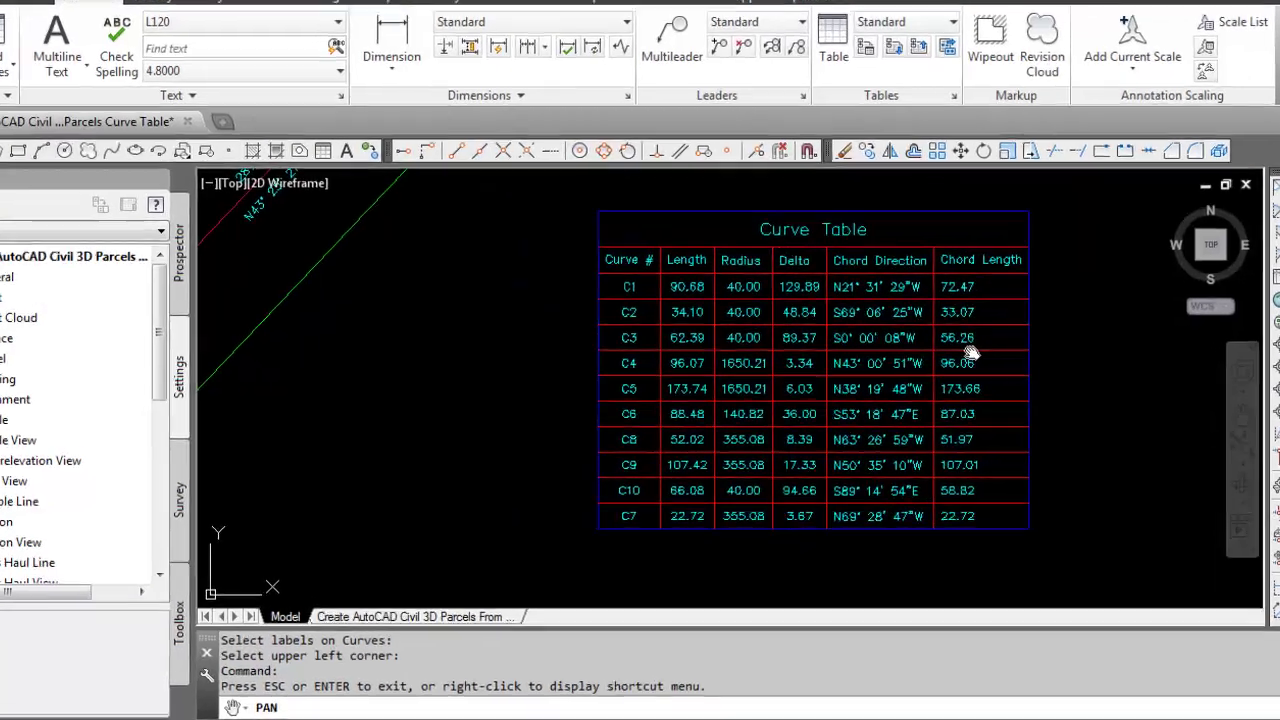
pyautogui.scroll(-3, 870, 360)
pyautogui.scroll(-4, 750, 340)
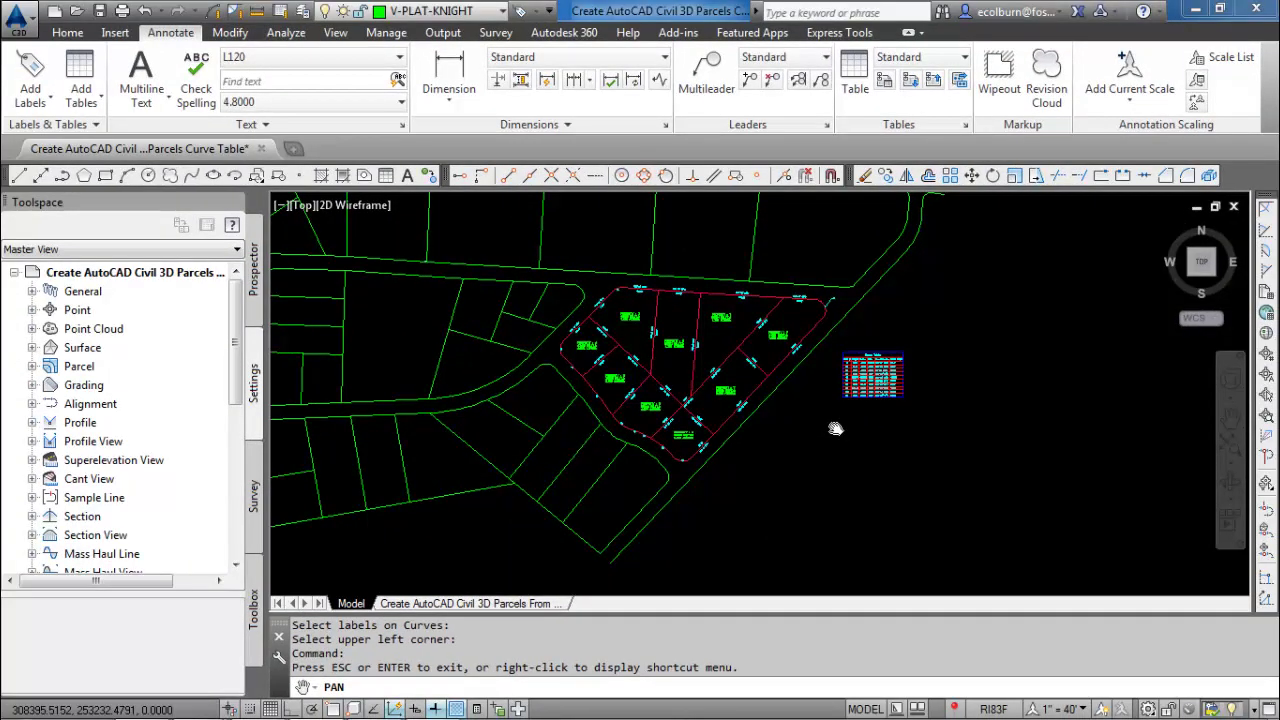
pyautogui.scroll(10, 871, 378)
pyautogui.scroll(-3, 683, 309)
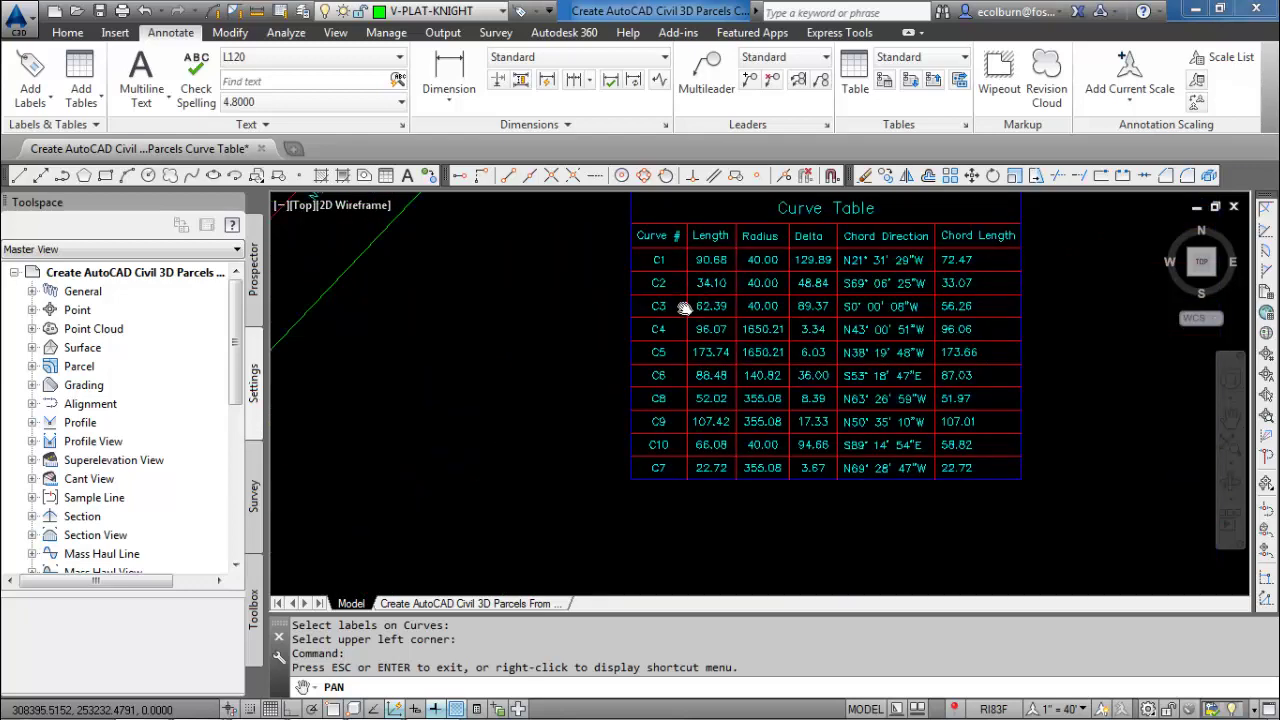